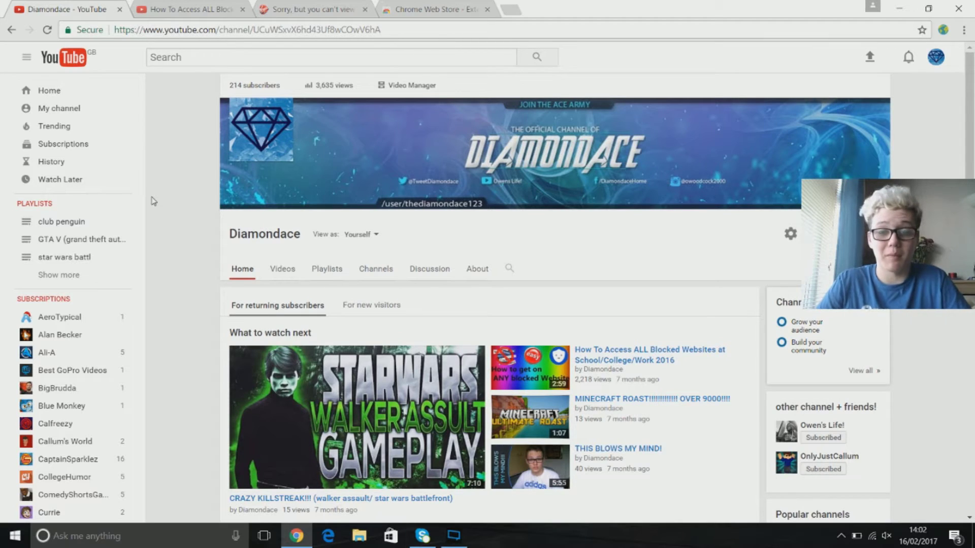
# - Switch to the 'How To Access ALL Blocked Websites at School/College/Work 2016' video tab
pyautogui.click(165, 7)
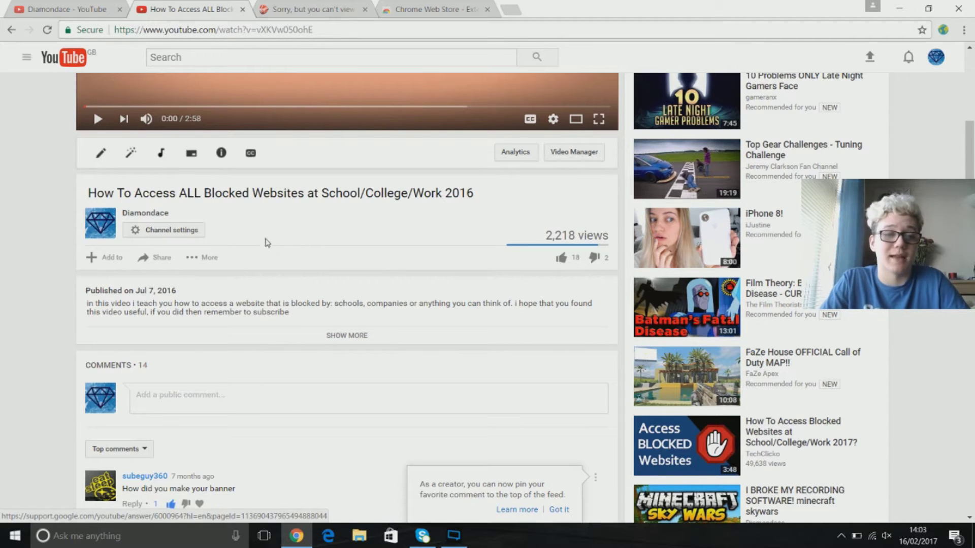
# - Go to the Diamondace channel tab, then to the Chrome Web Store tab
pyautogui.click(69, 8)
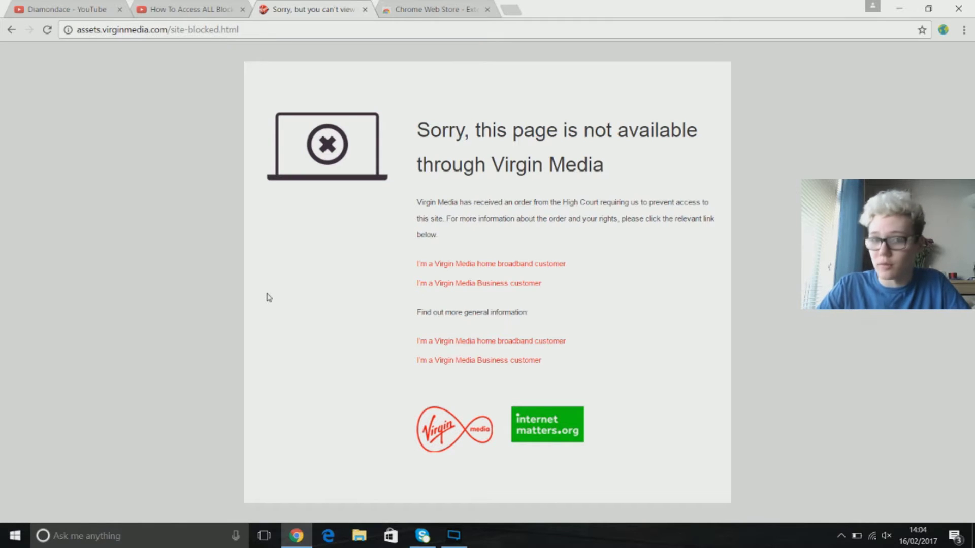
pyautogui.click(449, 15)
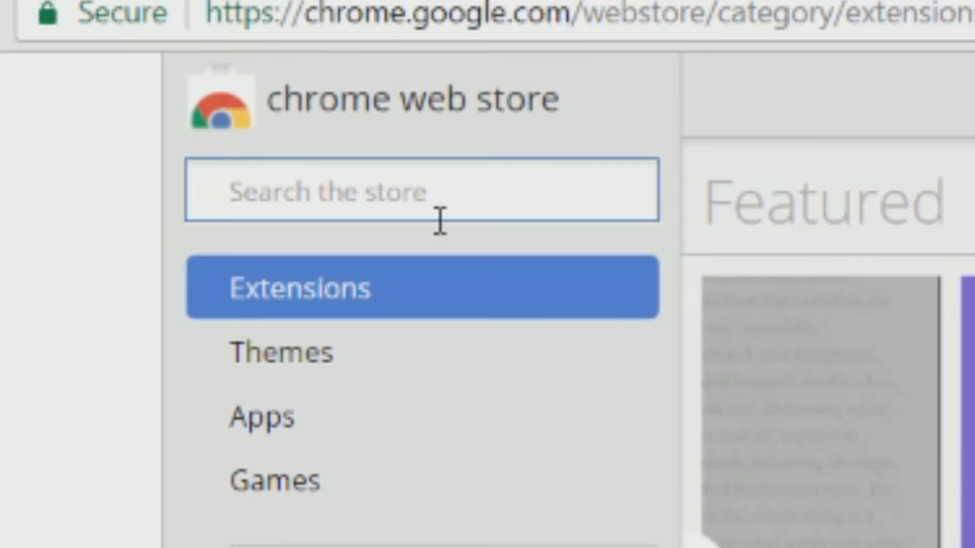
# - Search the Chrome Web Store for 'VPN' and scroll through the extension results
pyautogui.write('vPS')
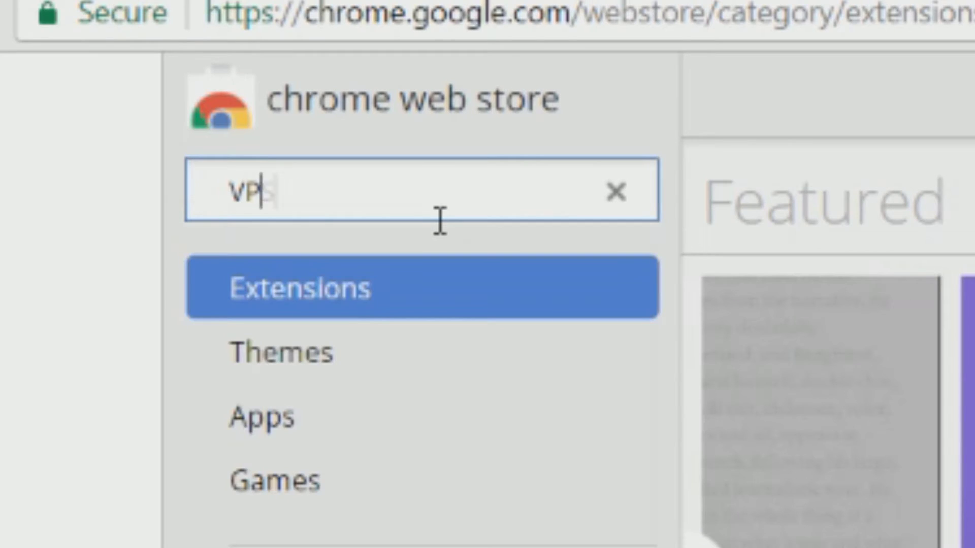
pyautogui.press('BackSpace')
pyautogui.write('N')
pyautogui.press('Return')
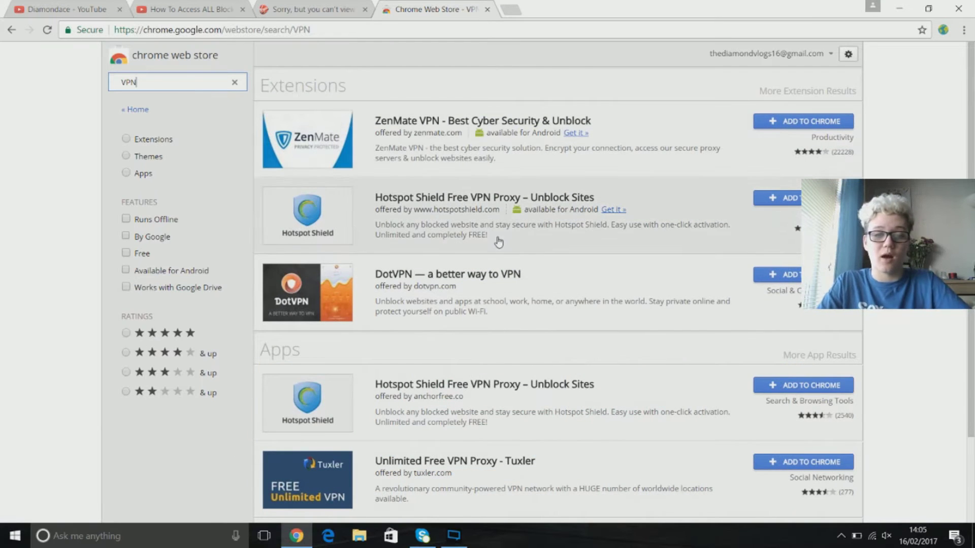
pyautogui.scroll(-2, 429, 257)
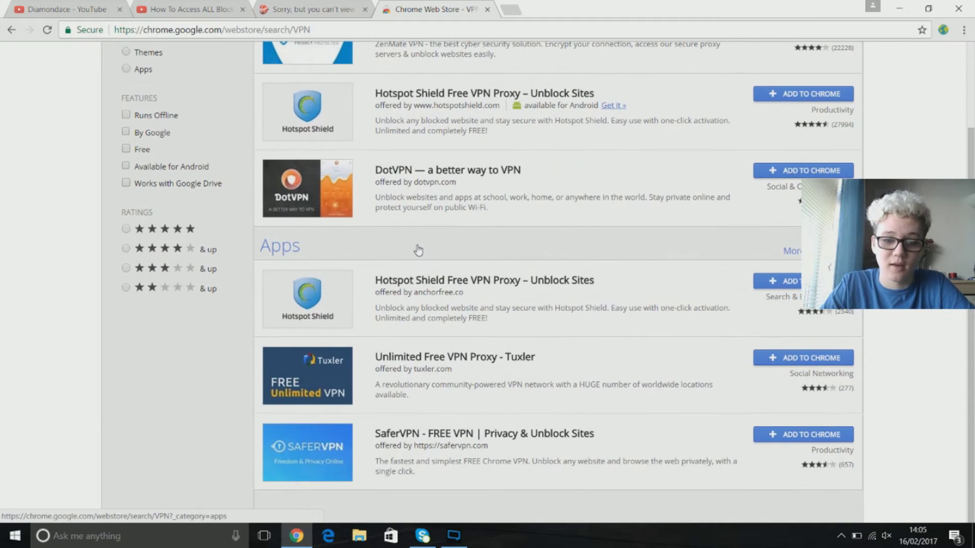
pyautogui.scroll(2, 415, 247)
pyautogui.scroll(-2, 408, 221)
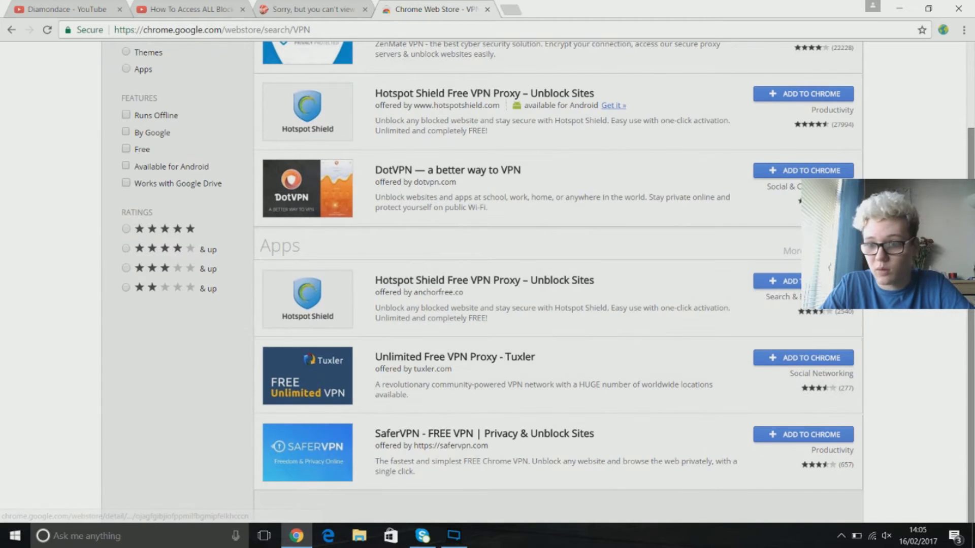
pyautogui.scroll(2, 404, 349)
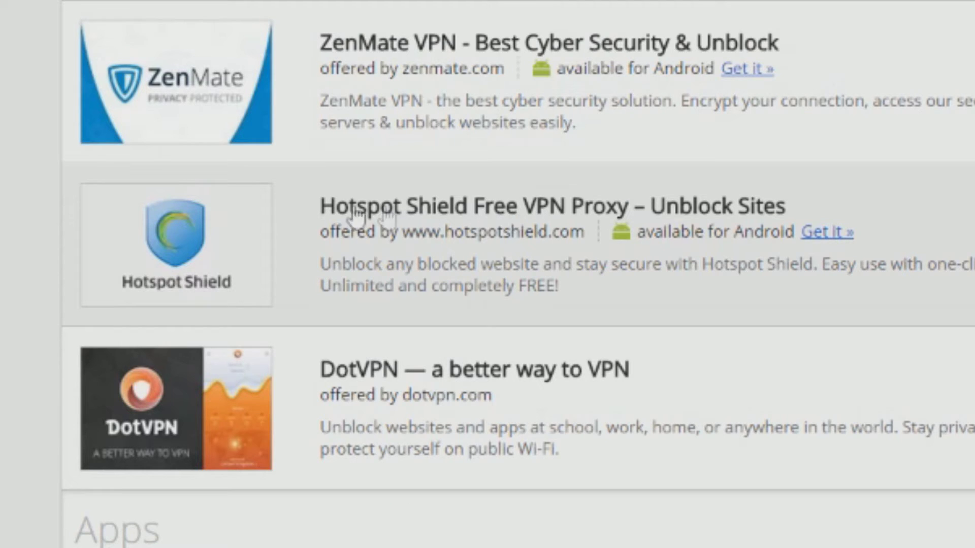
# - Open the Hotspot Shield Free VPN Proxy listing and install it with Add extension
pyautogui.click(564, 223)
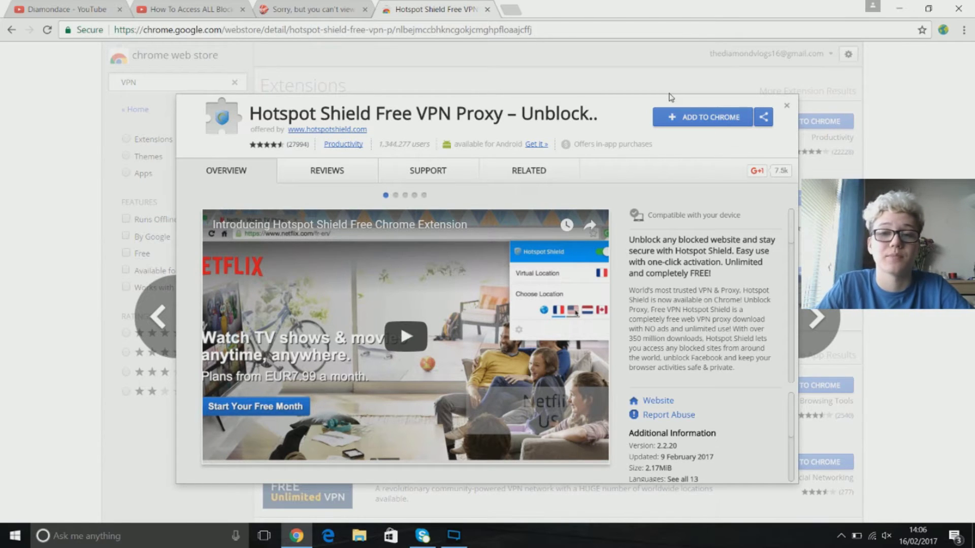
pyautogui.click(718, 121)
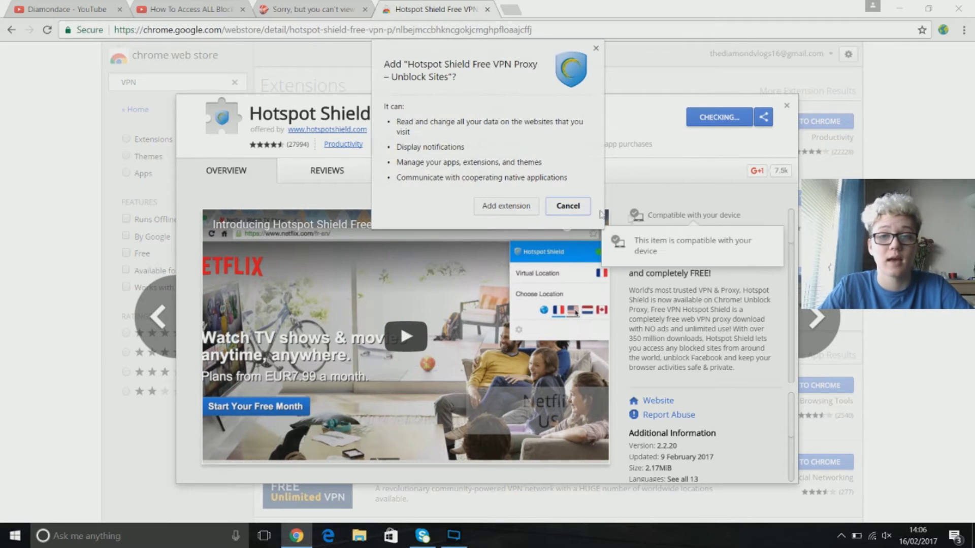
pyautogui.click(498, 208)
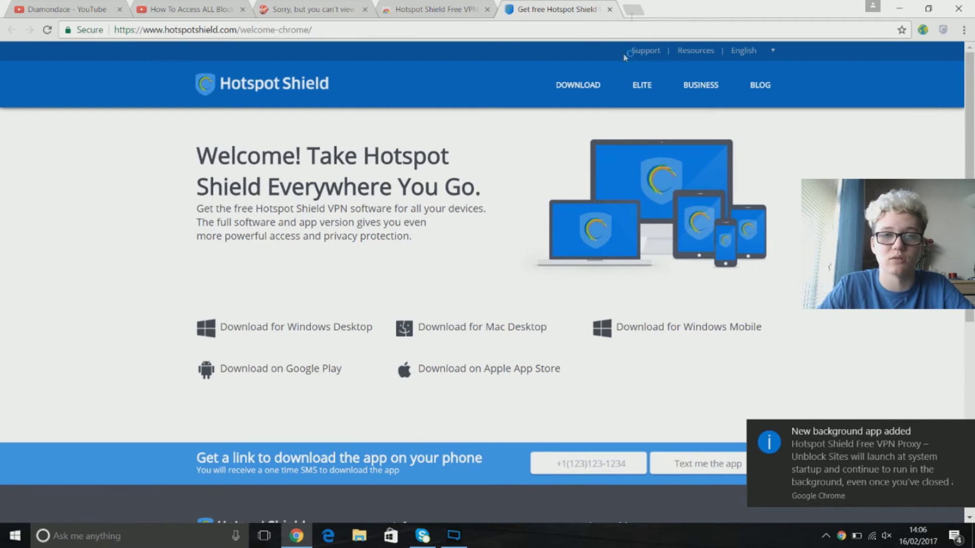
# - Close the welcome page, connect Hotspot Shield VPN, and close the bestsaledeals.net tab
pyautogui.click(609, 9)
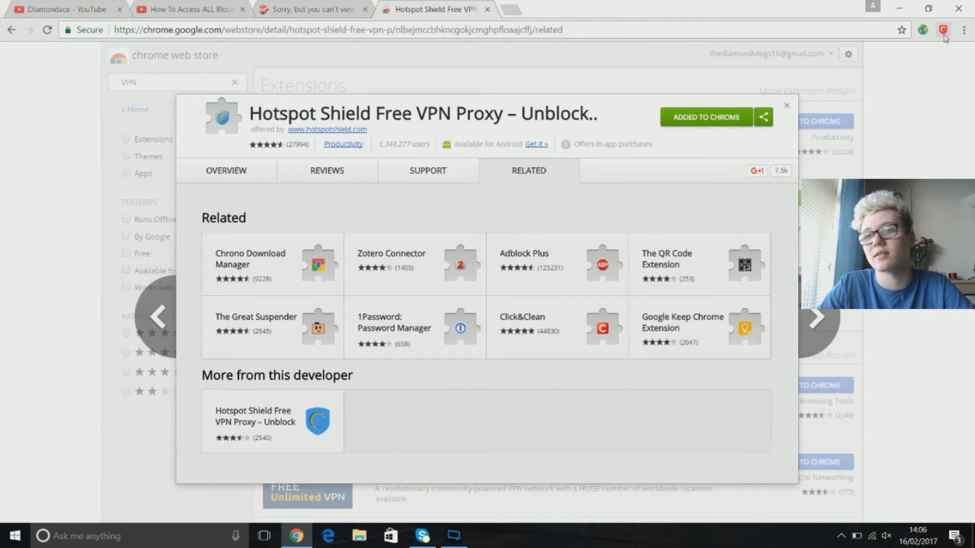
pyautogui.click(786, 105)
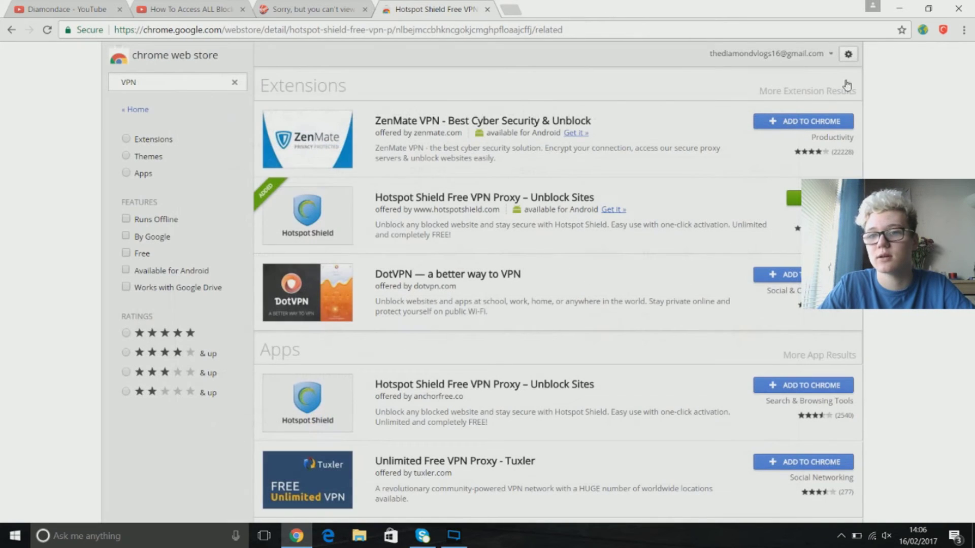
pyautogui.click(942, 30)
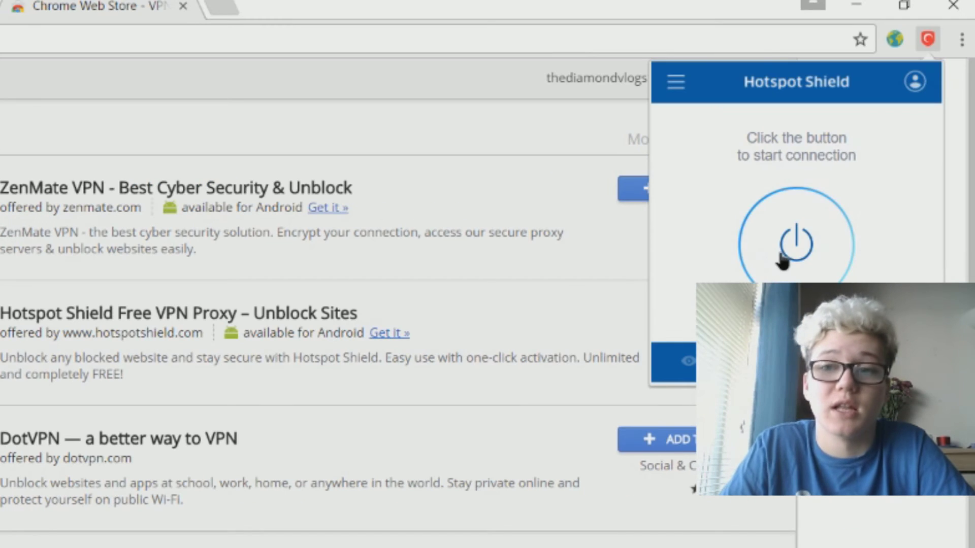
pyautogui.click(754, 241)
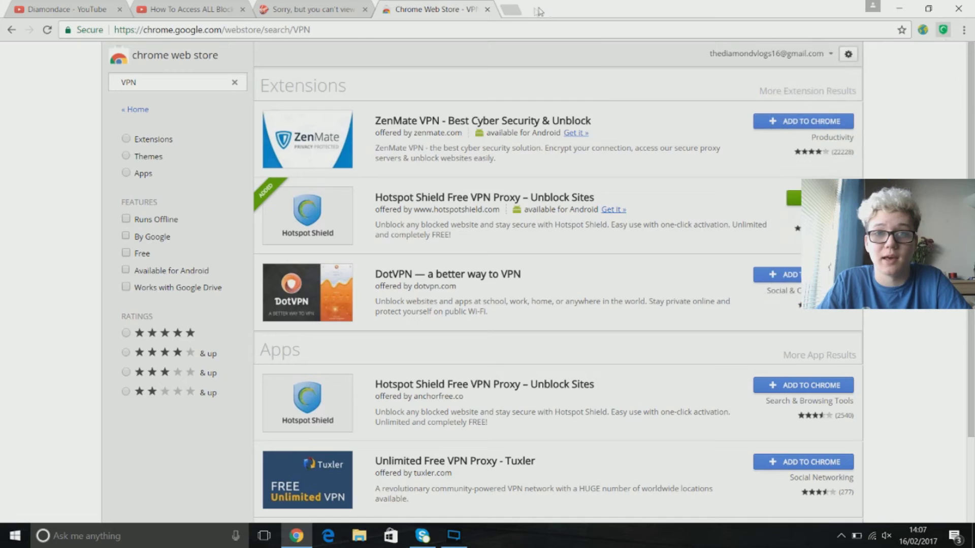
pyautogui.click(221, 6)
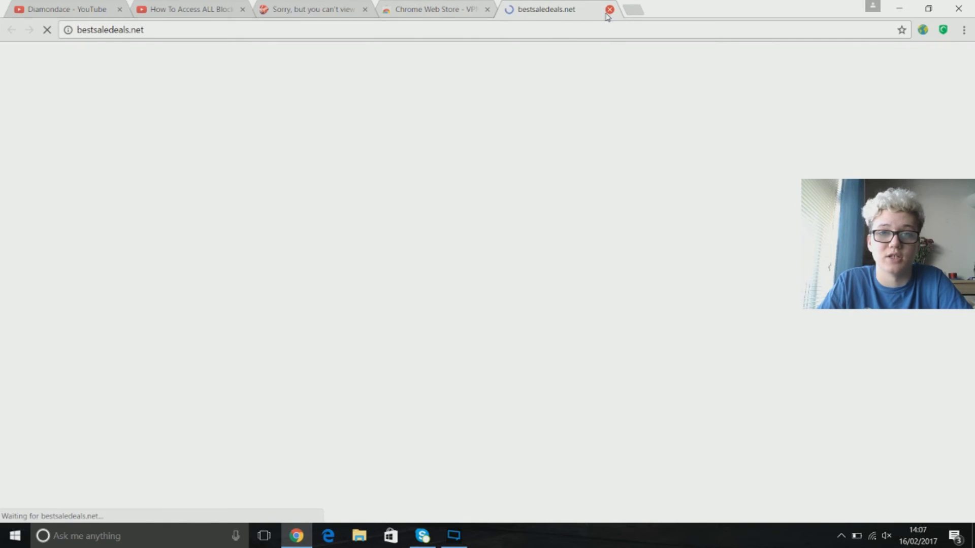
pyautogui.click(610, 10)
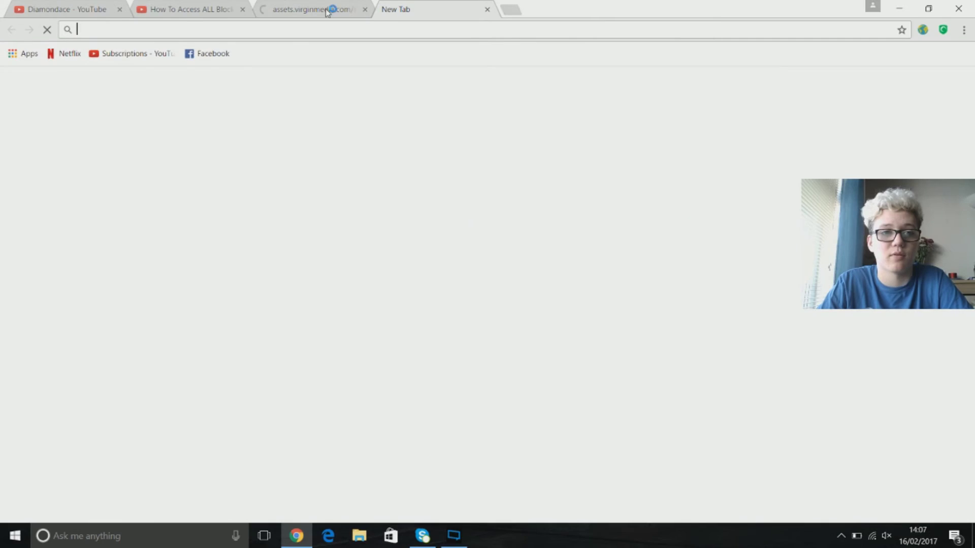
# - Search 'putlocker', open the putlocker9 result, and compare it with the blocked-page tab
pyautogui.write('PUTLOC')
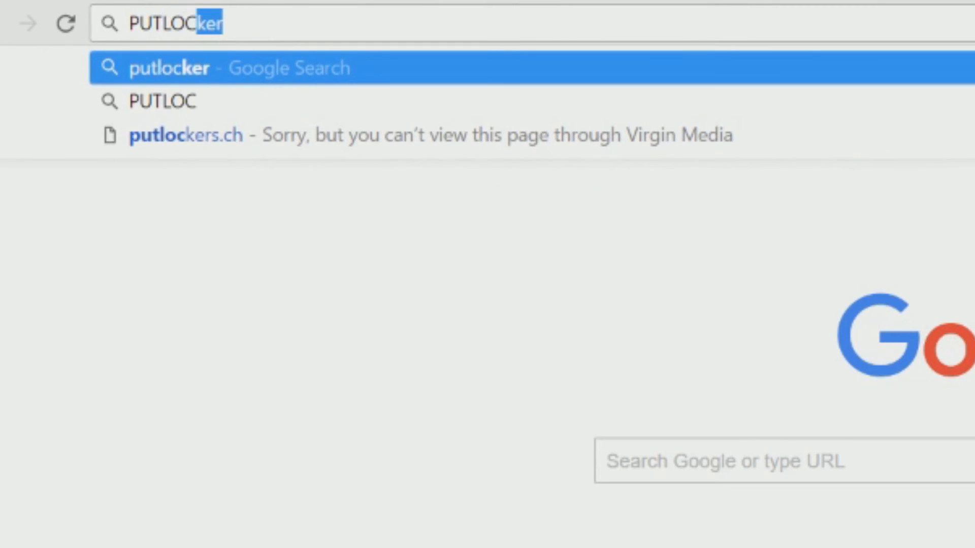
pyautogui.press('Return')
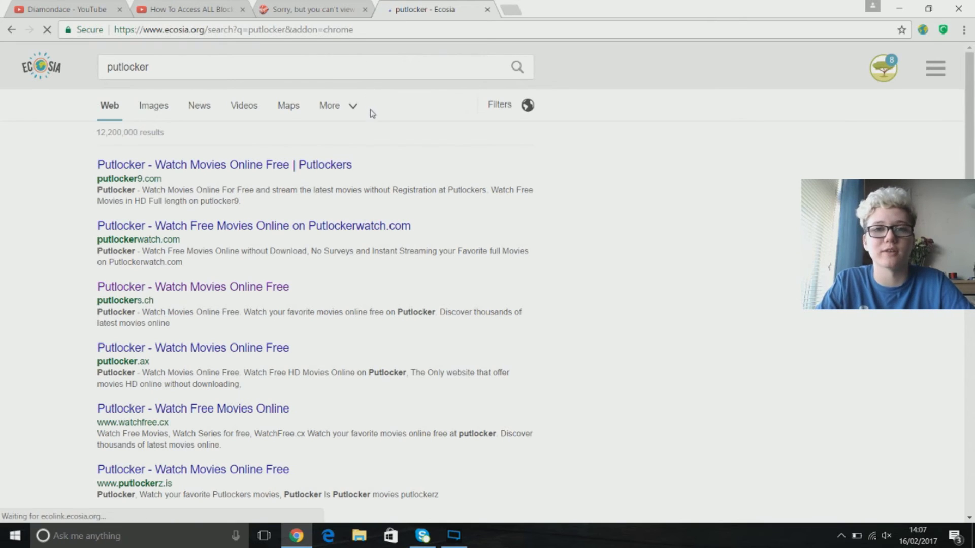
pyautogui.click(244, 168)
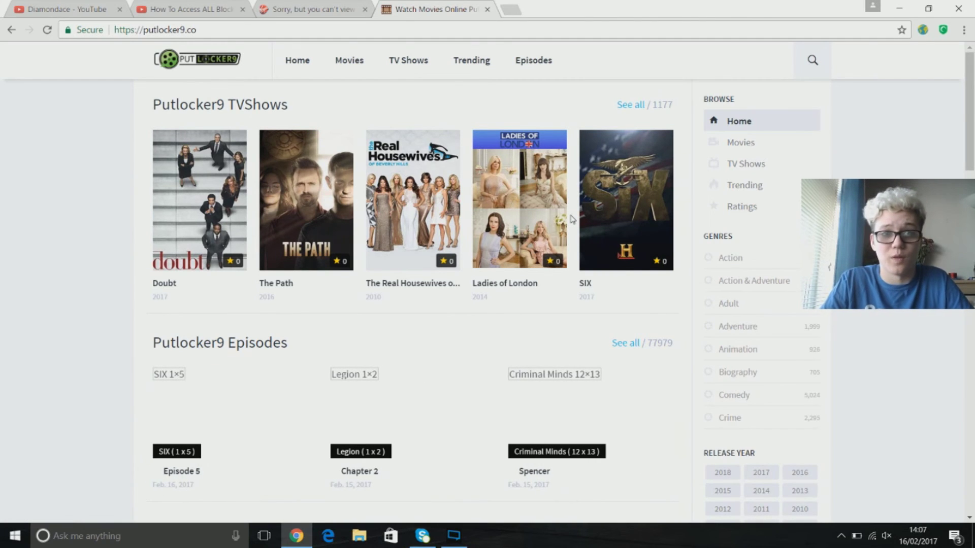
pyautogui.click(282, 10)
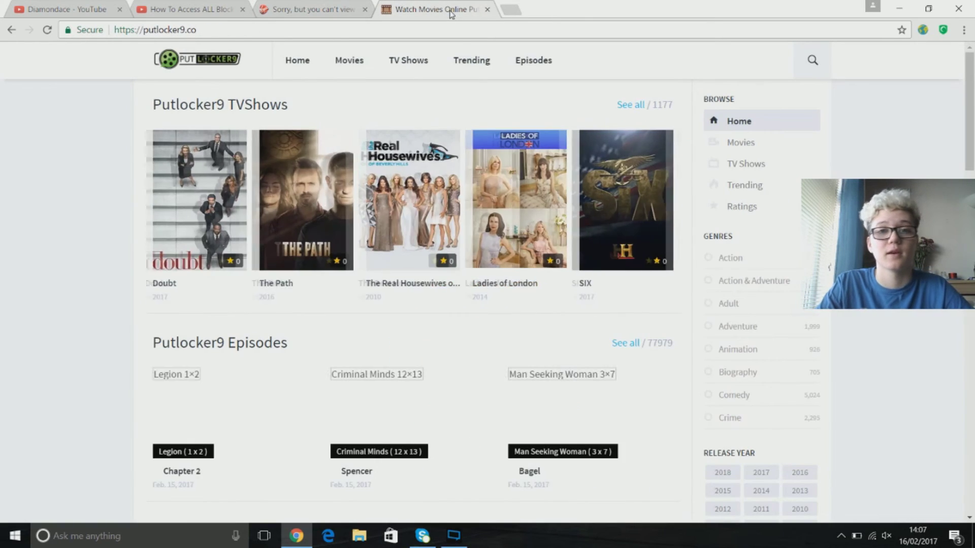
pyautogui.click(450, 10)
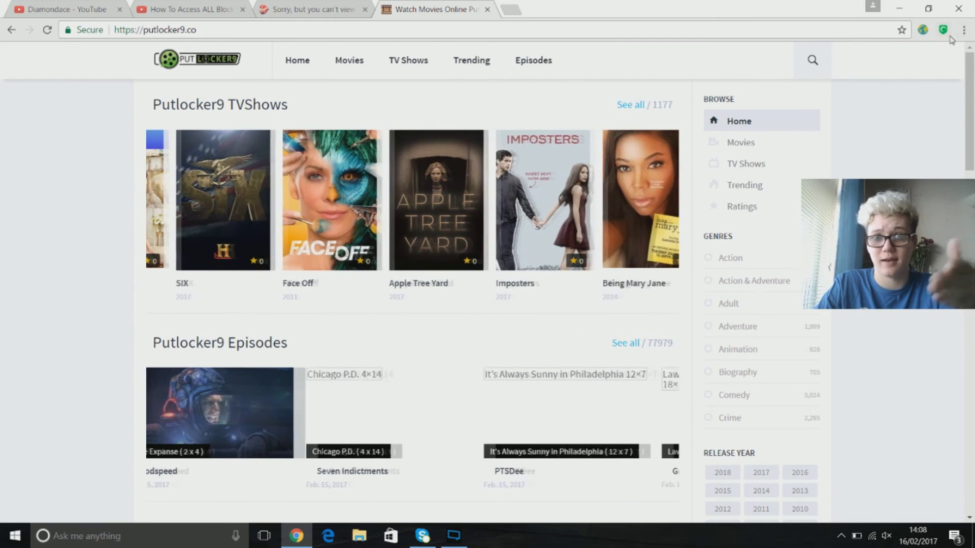
pyautogui.rightClick(944, 32)
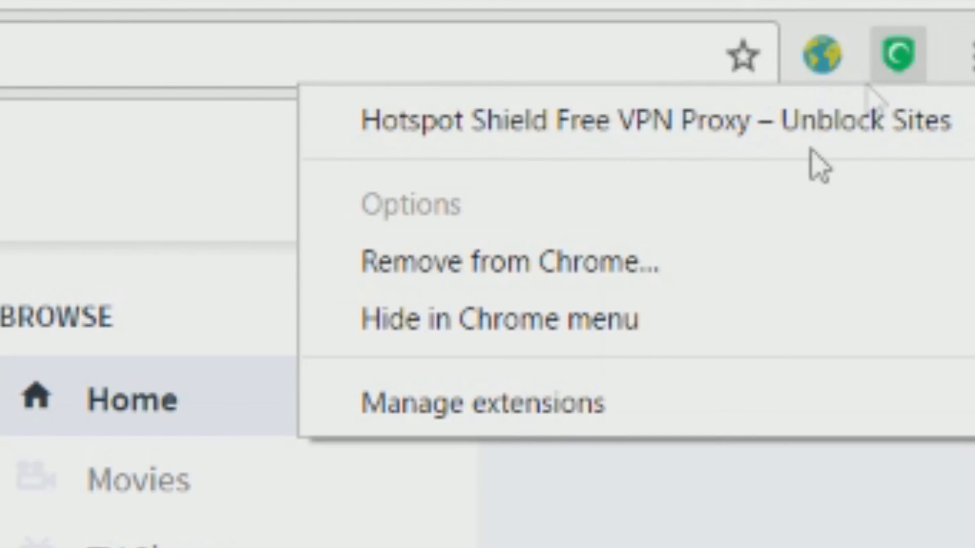
# - Remove Hotspot Shield from Chrome, close its page, and return to the putlocker results
pyautogui.click(629, 280)
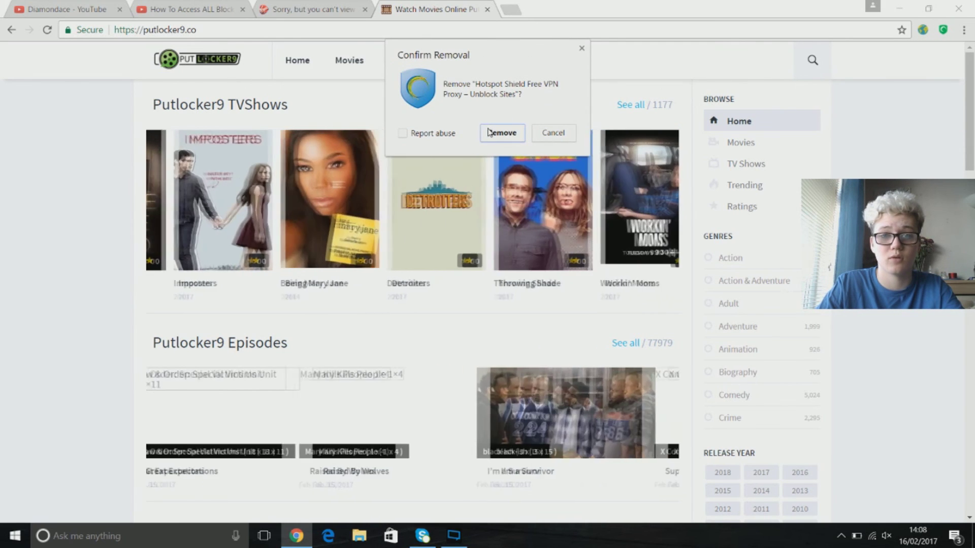
pyautogui.click(489, 132)
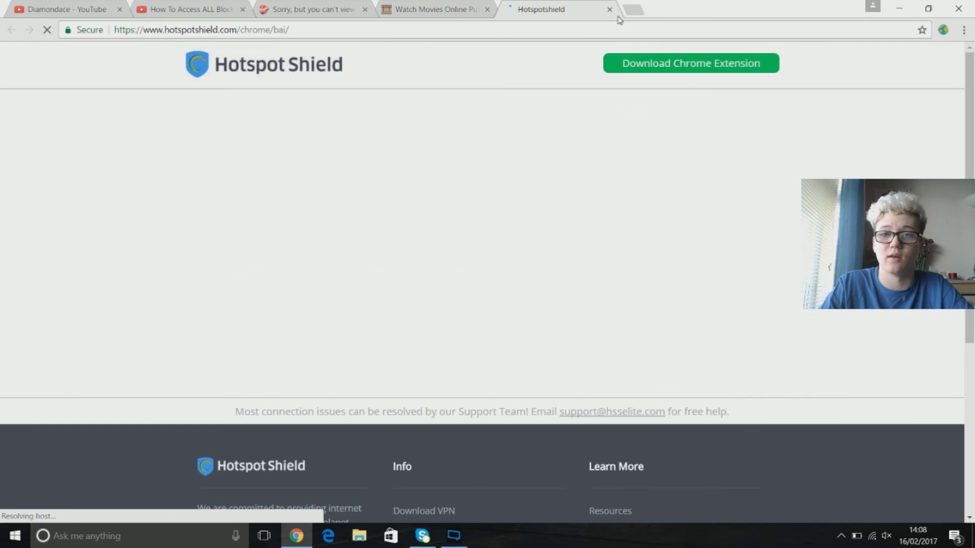
pyautogui.click(610, 10)
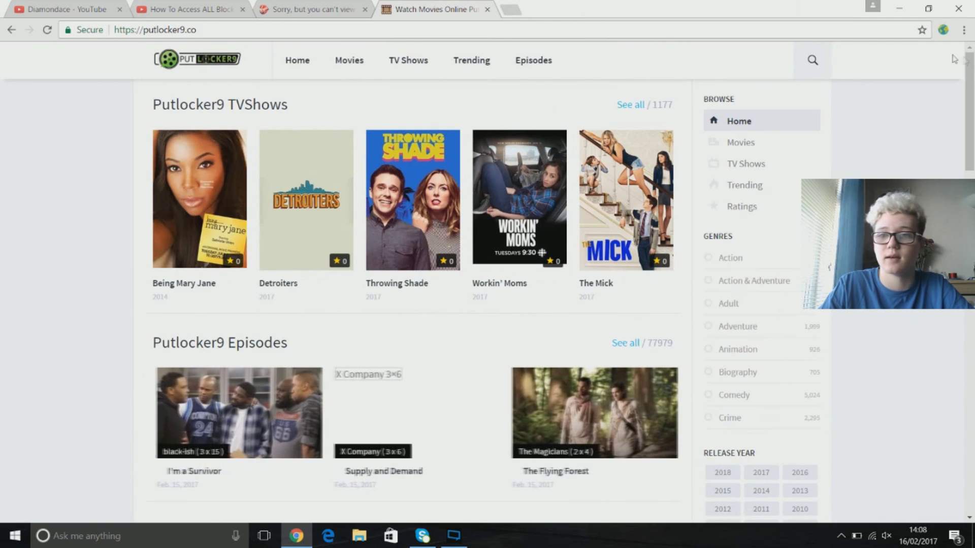
pyautogui.hotkey('alt', 'Left')
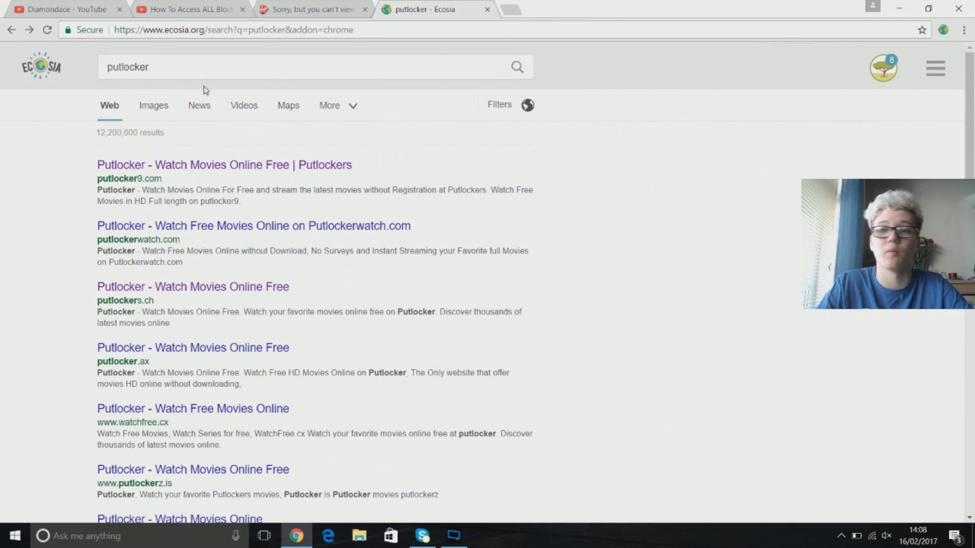
# - Switch to the Virgin Media 'Sorry, but you can't view' tab
pyautogui.click(285, 8)
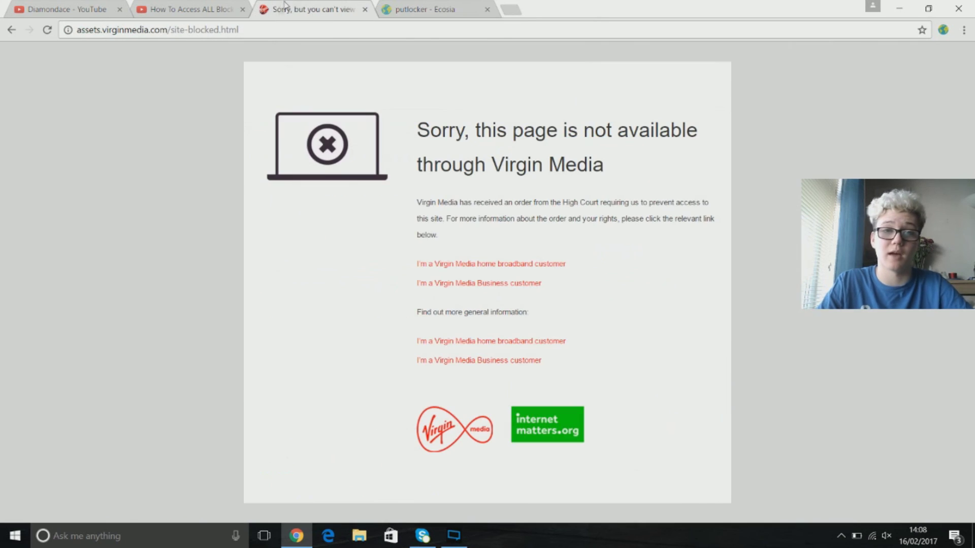